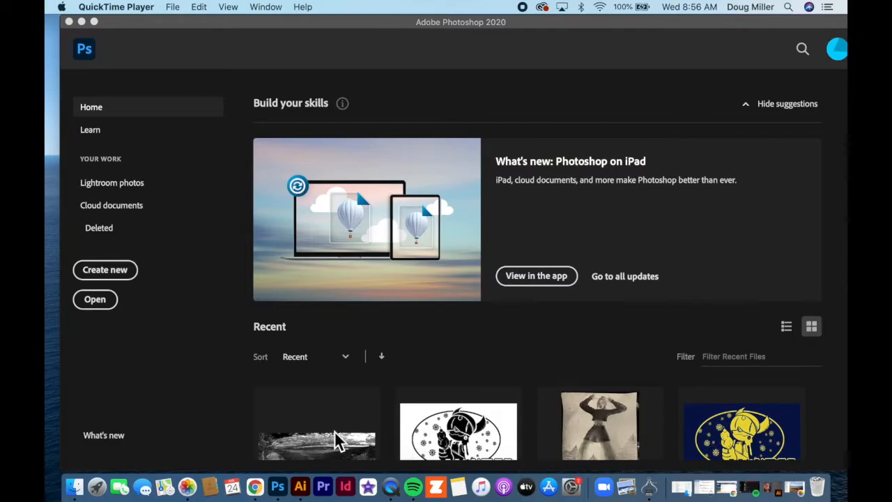
Step: Create a new Letter-size print document, 8.5 x 11 in at 300 ppi
left_click(118, 277)
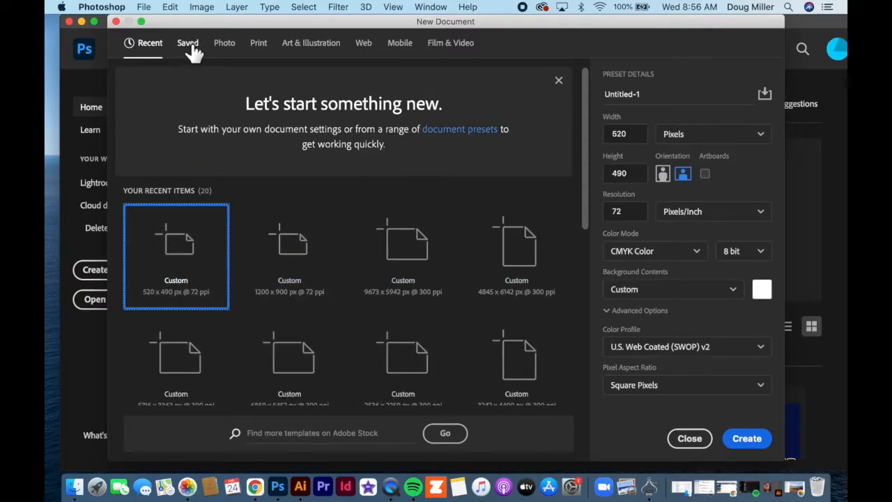
left_click(259, 44)
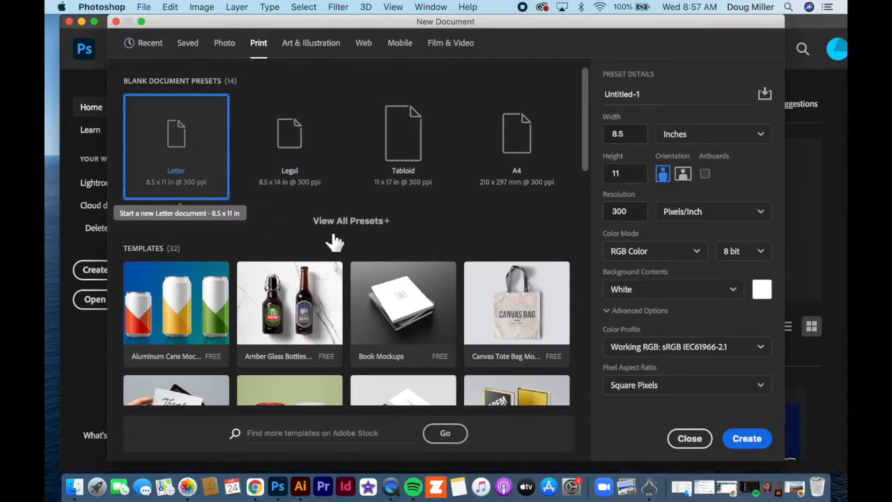
left_click(746, 438)
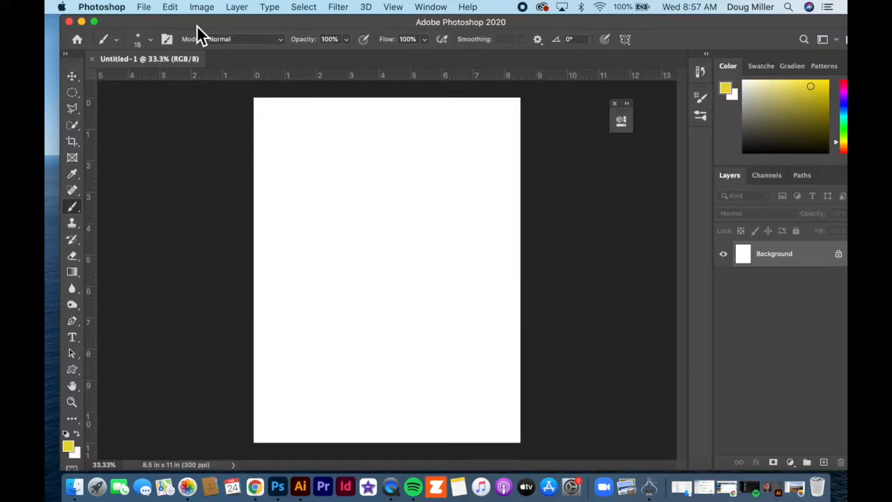
Step: Open the desktop image IMG_3589.jpeg in Photoshop by dragging the file onto the application
left_click_drag(167, 25, 710, 17)
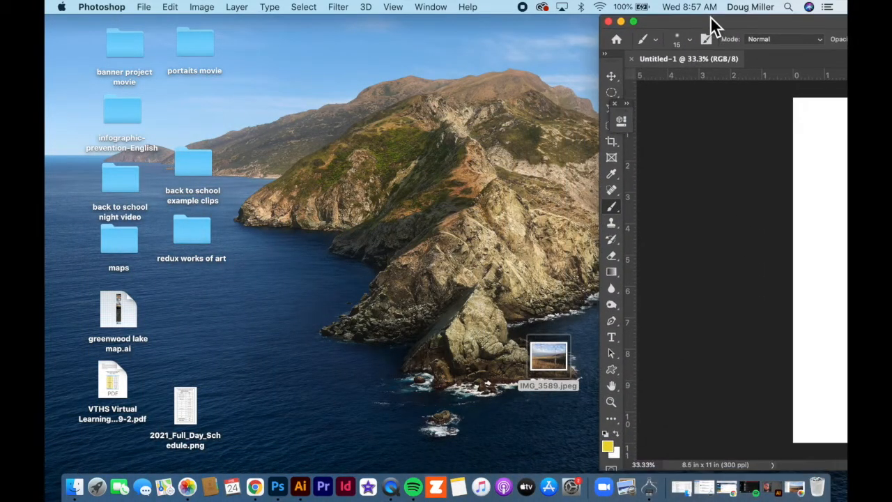
left_click_drag(548, 356, 340, 219)
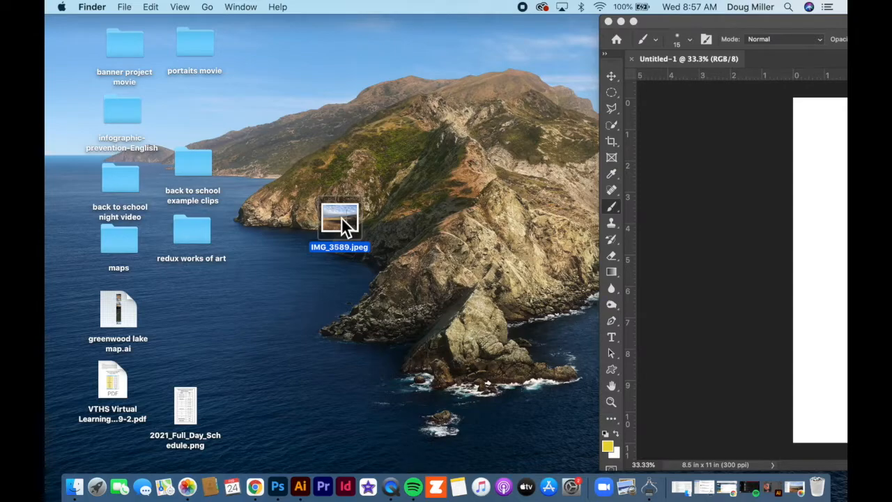
left_click_drag(348, 214, 282, 494)
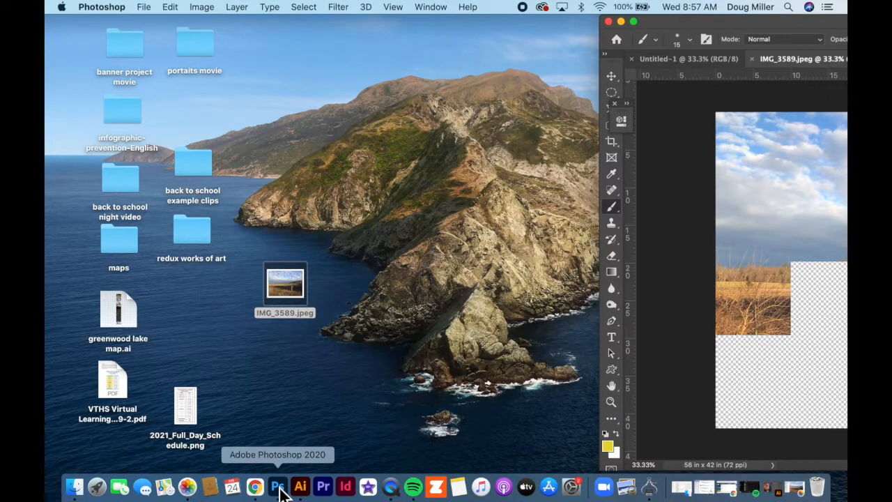
left_click_drag(754, 21, 289, 32)
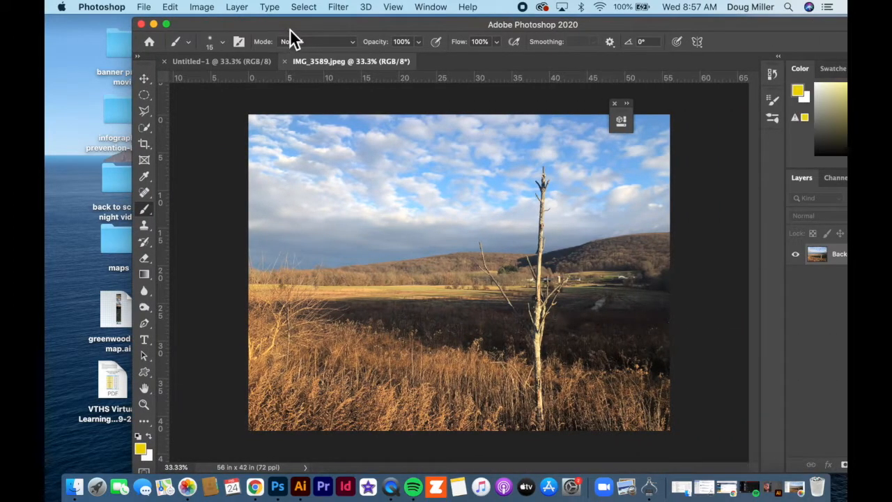
left_click_drag(290, 28, 502, 26)
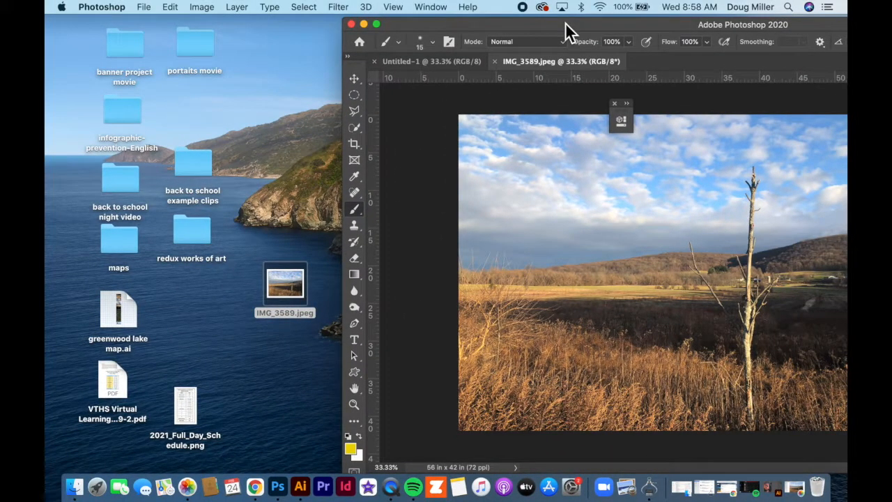
left_click_drag(600, 27, 319, 35)
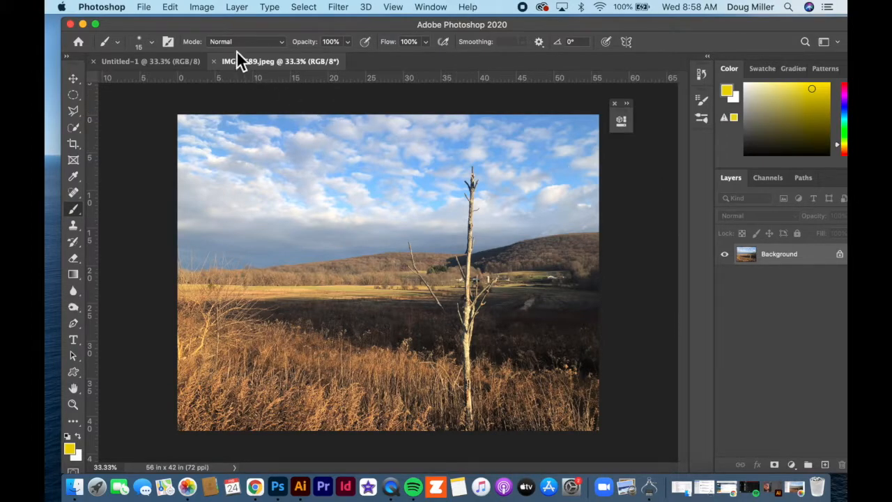
left_click_drag(227, 29, 442, 29)
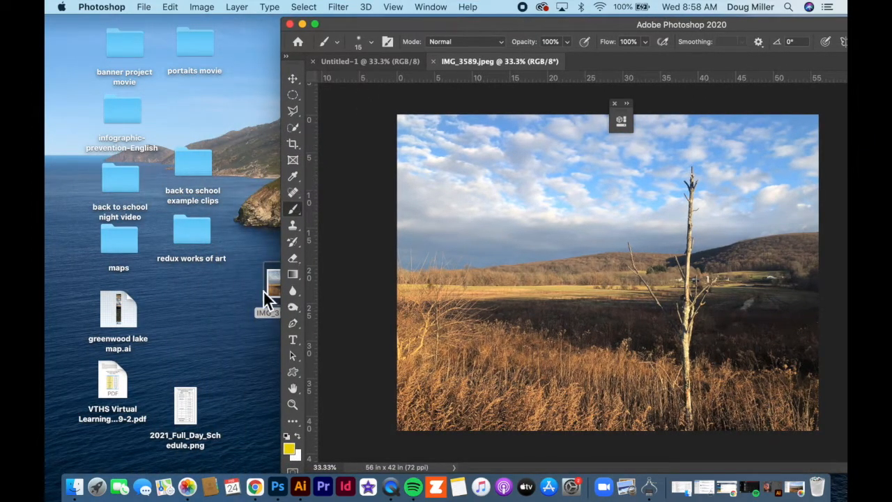
left_click_drag(269, 287, 232, 273)
left_click_drag(410, 25, 190, 30)
left_click(145, 8)
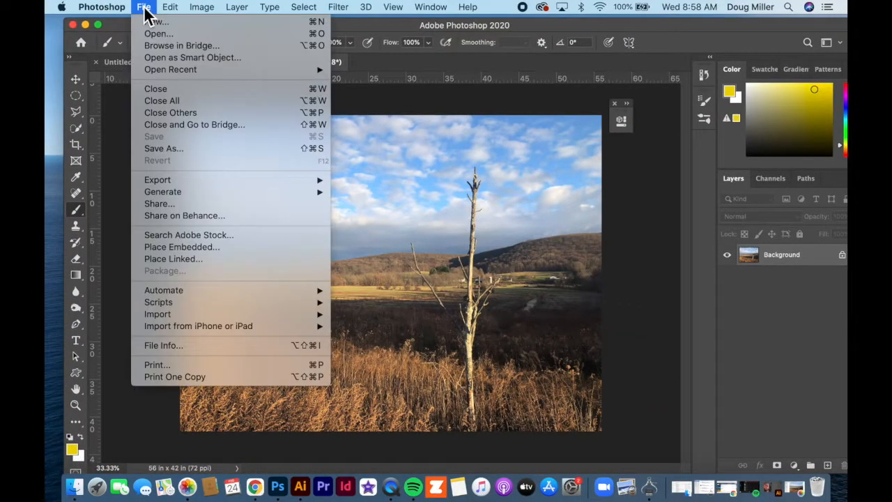
left_click(156, 33)
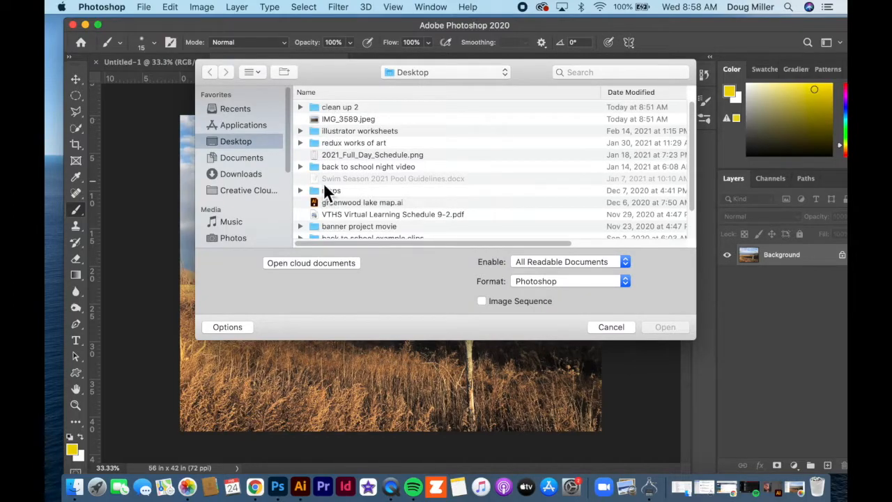
left_click(611, 328)
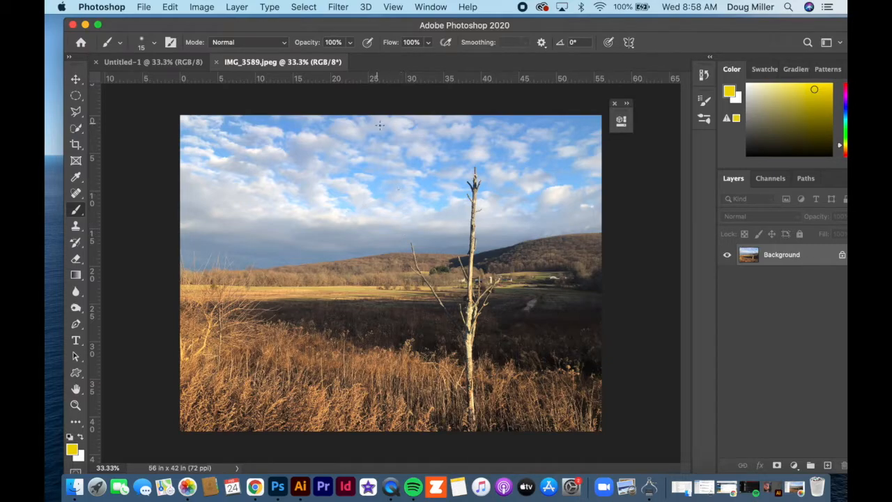
left_click_drag(391, 27, 388, 24)
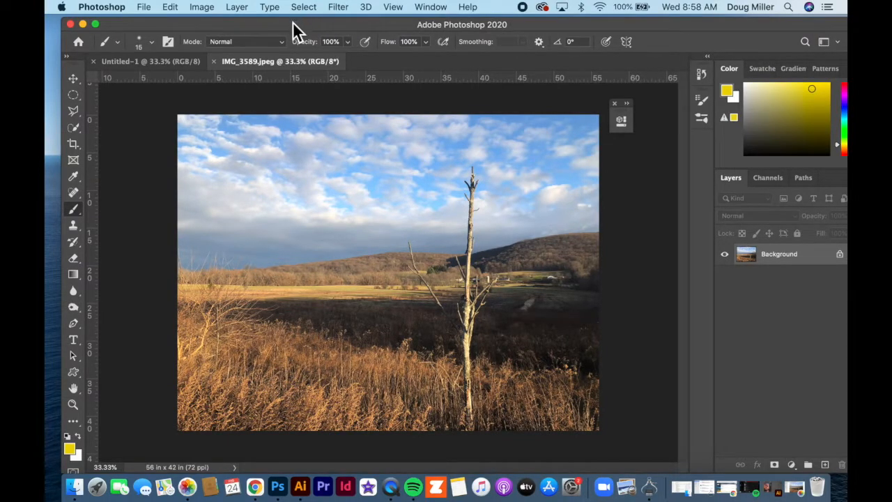
left_click_drag(292, 27, 273, 22)
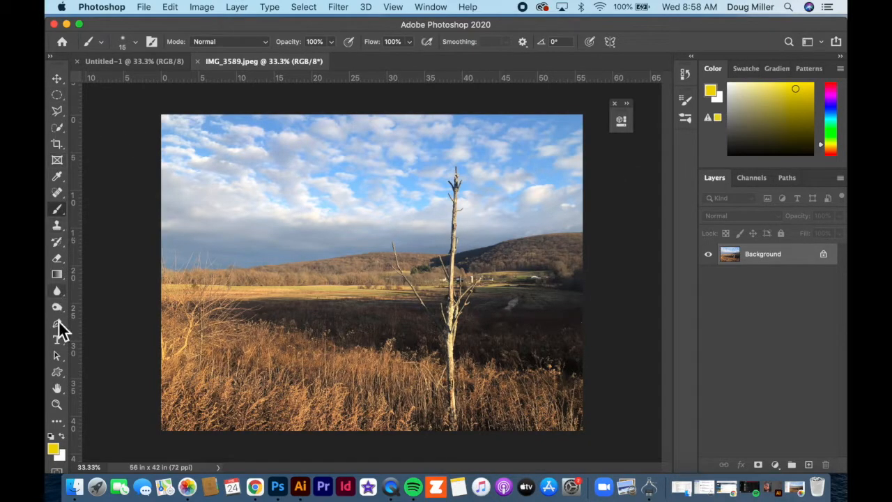
left_click_drag(321, 22, 327, 20)
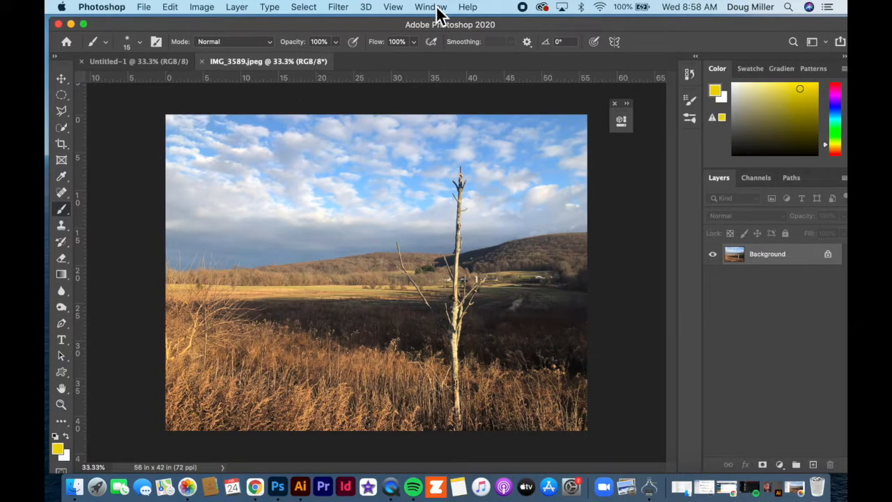
Step: Switch the workspace to 3D
left_click(435, 8)
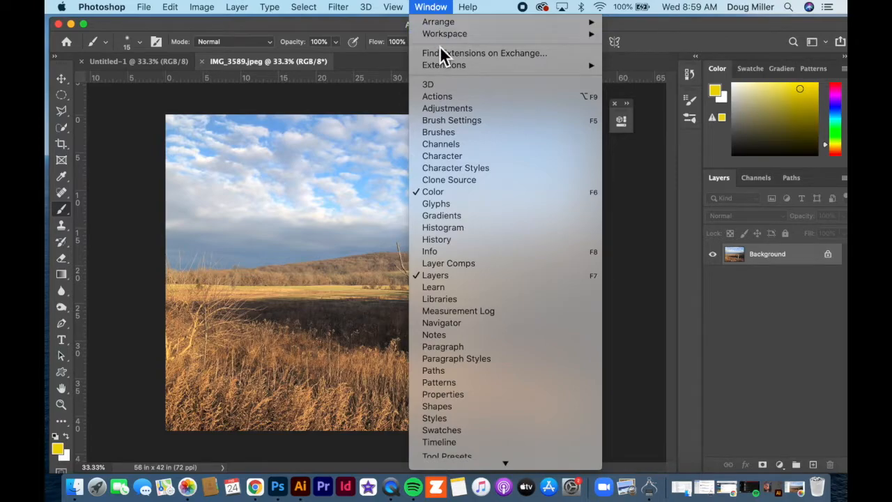
mouse_move(440, 34)
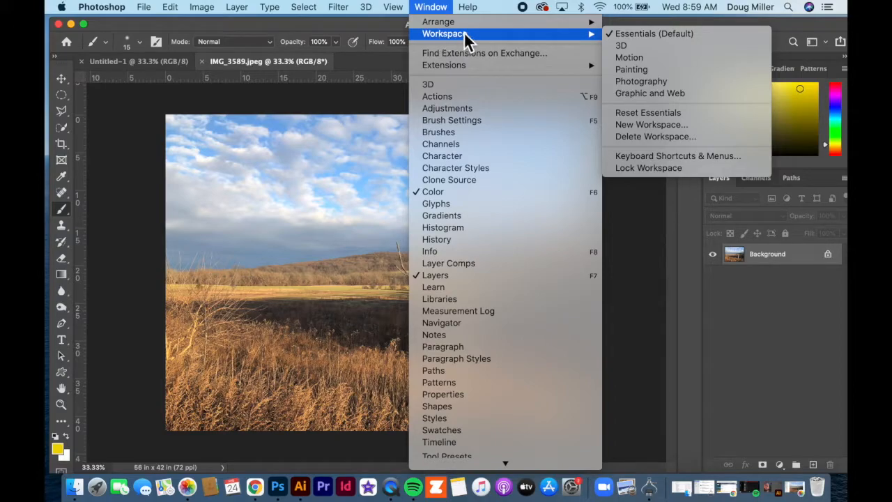
left_click(629, 46)
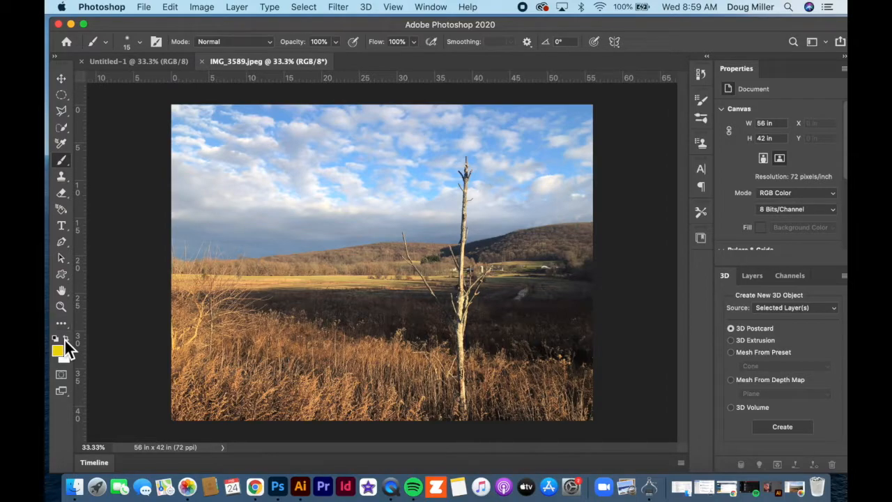
Step: Switch the workspace back to Essentials (Default)
left_click(430, 9)
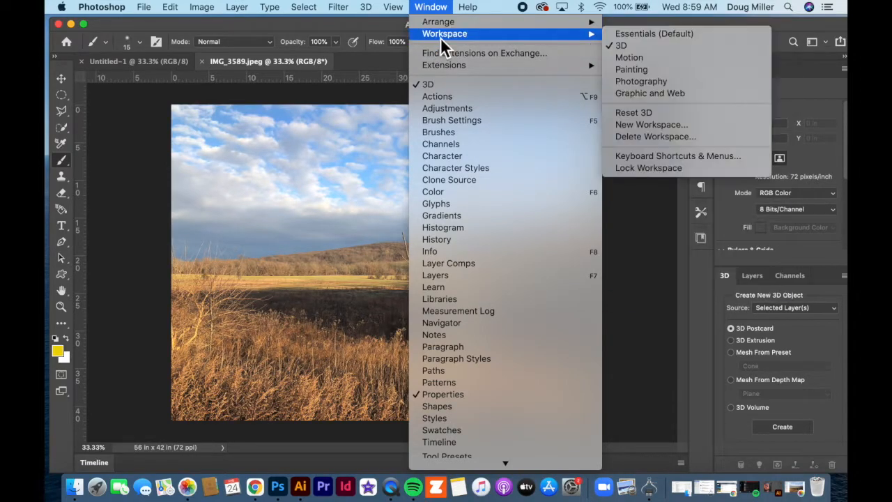
left_click(651, 37)
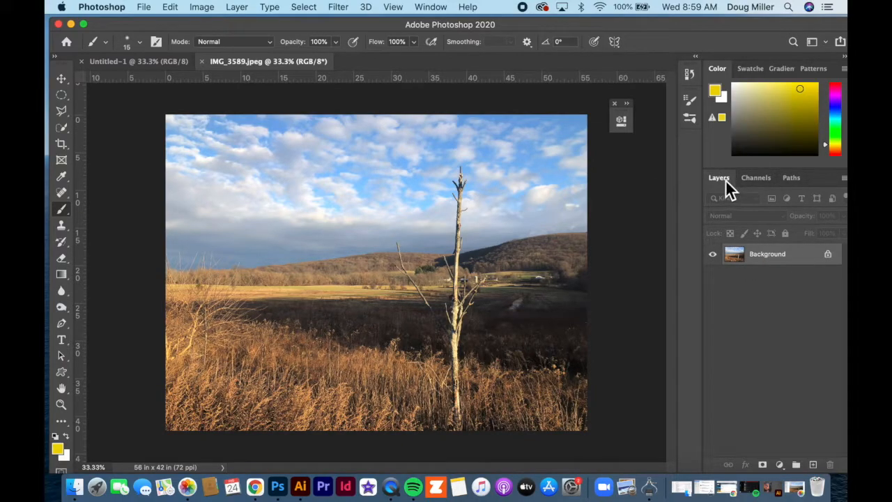
Step: Collapse the Layers panel into the icon dock and reopen it from its icon
left_click_drag(719, 176, 689, 150)
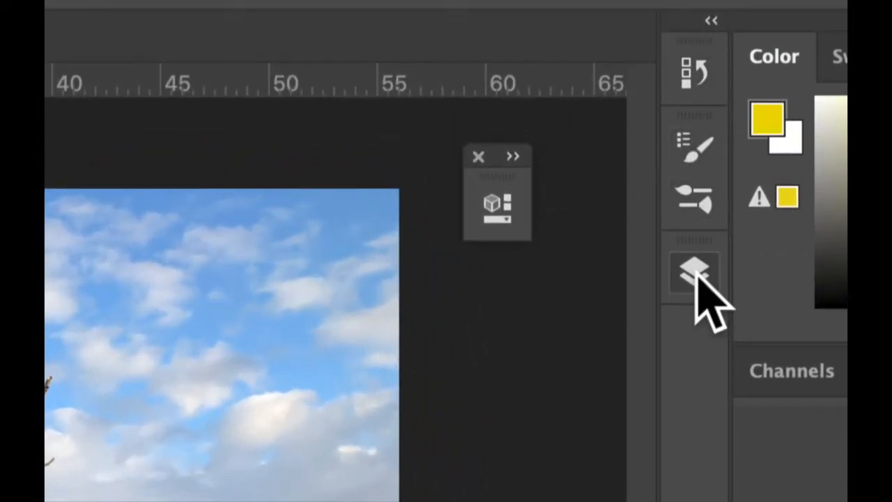
left_click(692, 199)
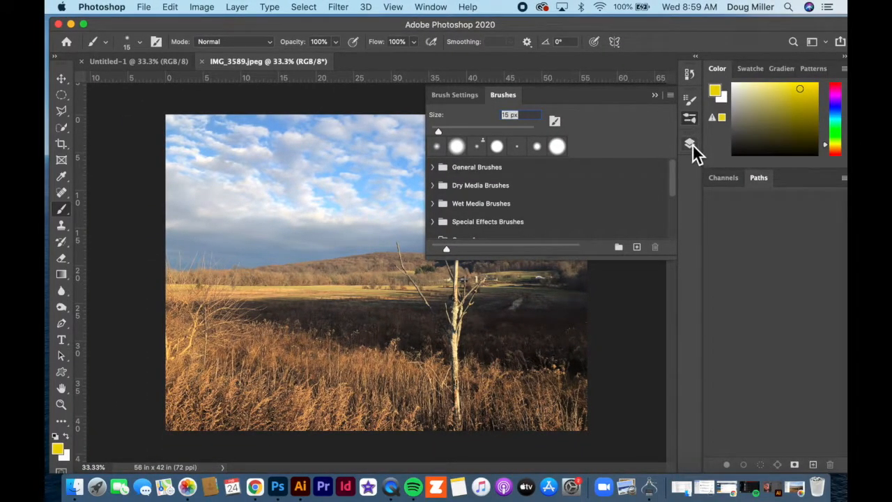
left_click(690, 144)
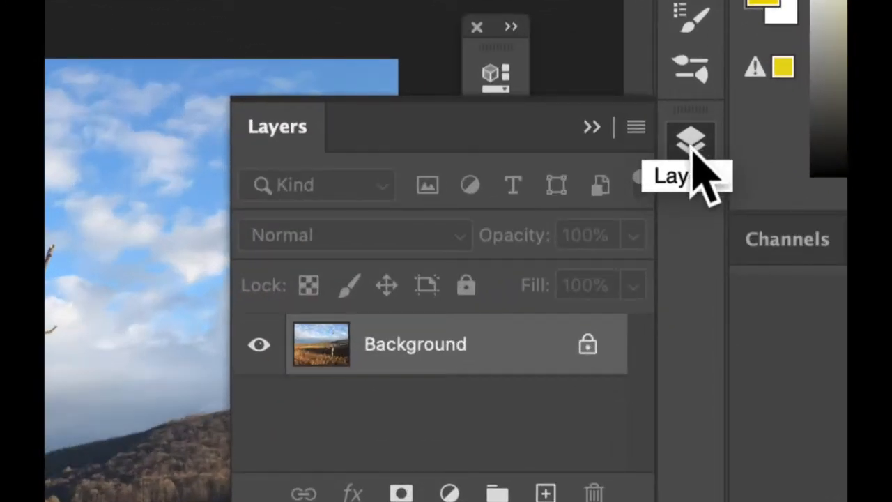
left_click(694, 147)
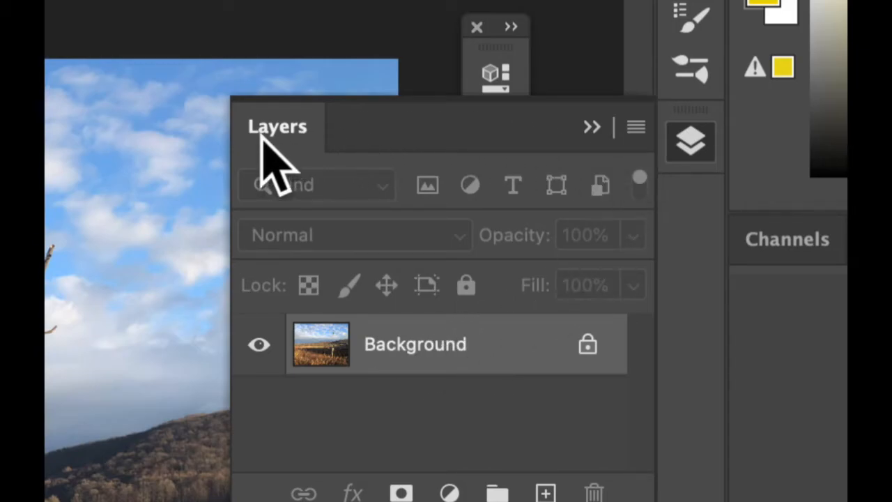
Step: Pull the Layers panel out as a floating panel over the canvas
left_click_drag(275, 129, 108, 114)
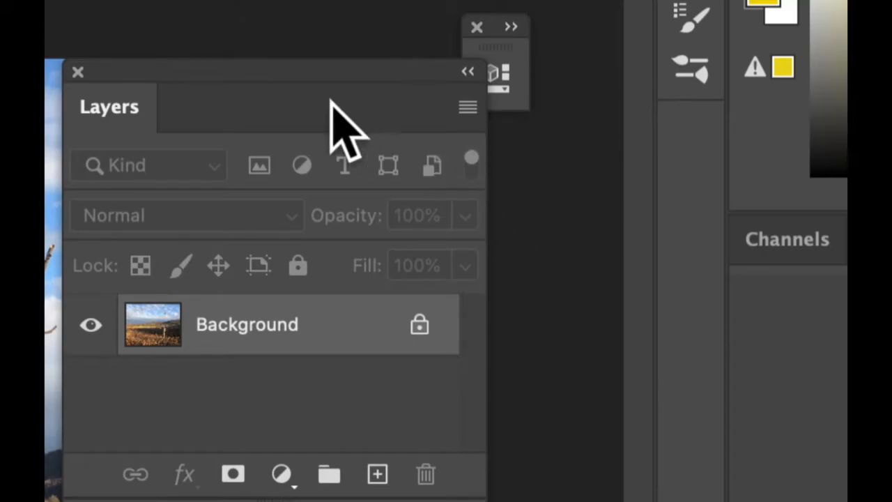
left_click_drag(350, 66, 460, 48)
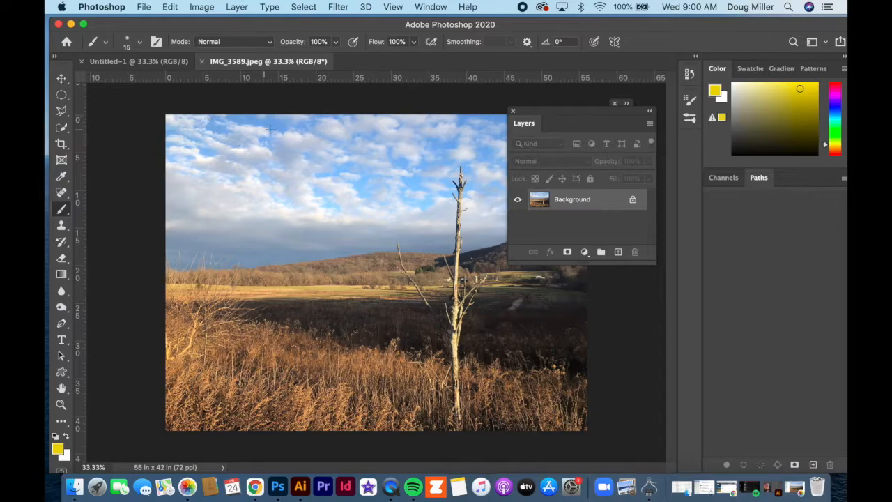
left_click(237, 8)
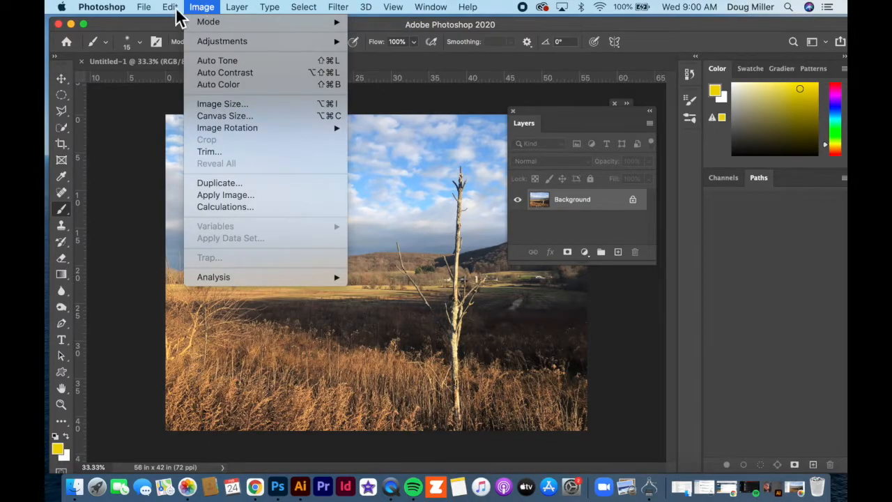
mouse_move(164, 13)
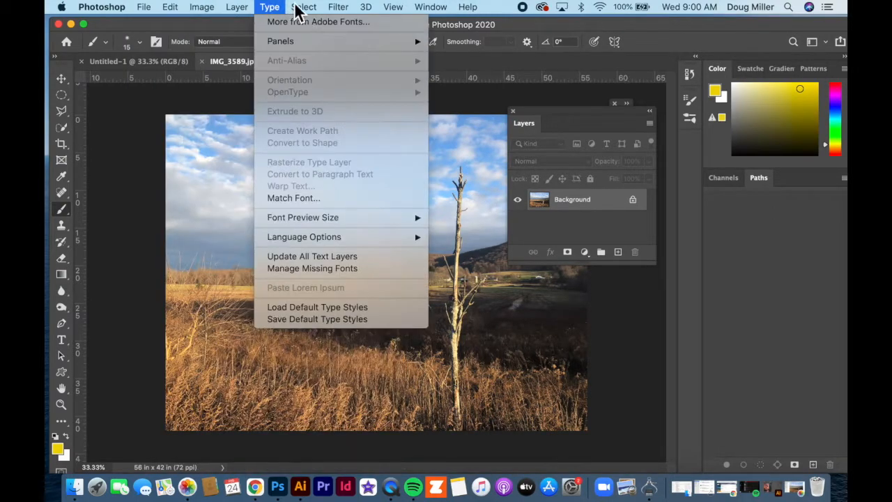
mouse_move(341, 10)
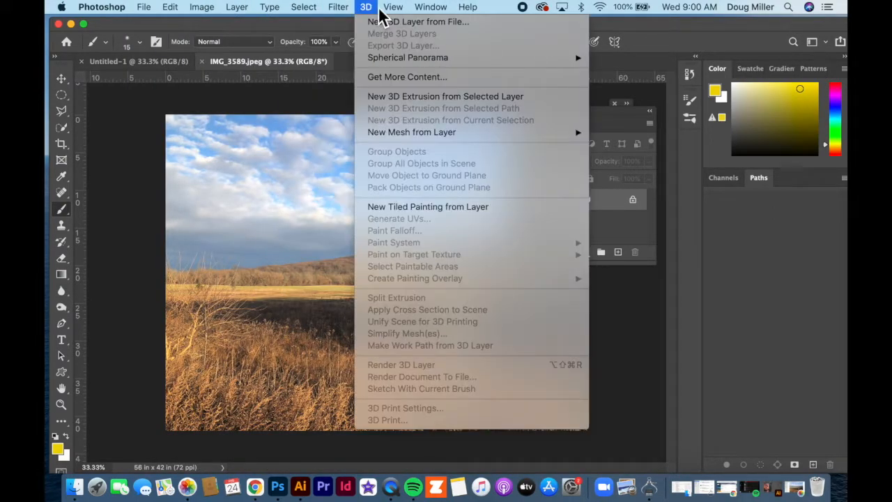
mouse_move(304, 12)
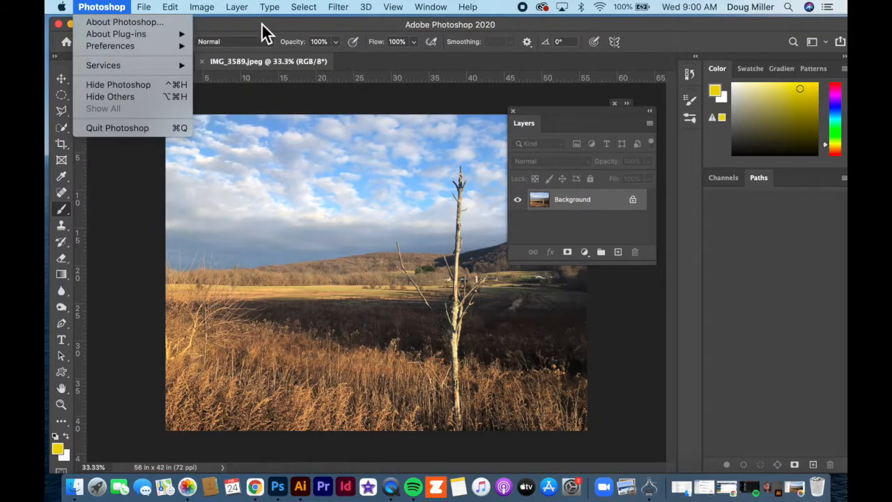
left_click(261, 29)
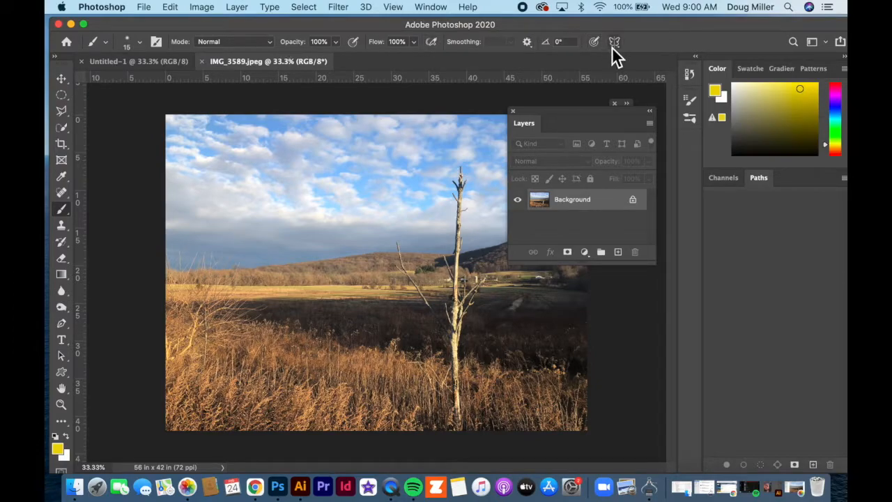
left_click(432, 8)
left_click(432, 8)
Step: Set the brush size to 100 px and paint a yellow scribble over the sky and hills
left_click(140, 44)
left_click_drag(130, 79, 162, 83)
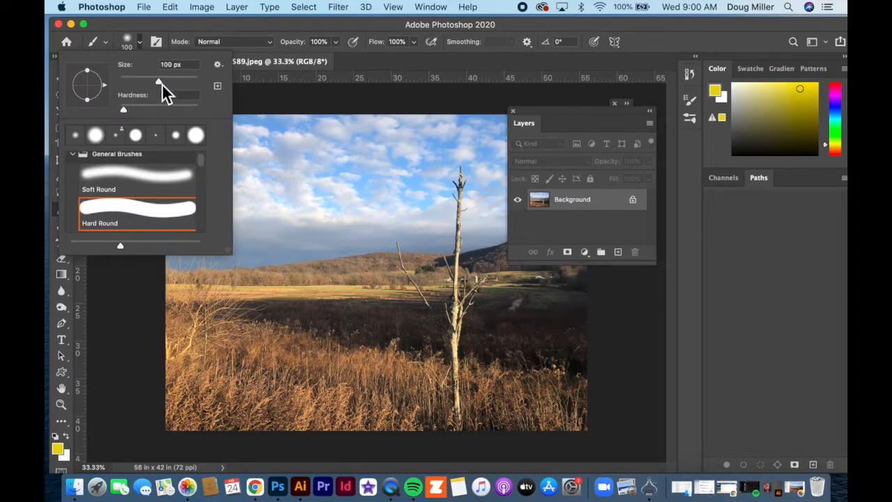
left_click(311, 179)
mouse_move(311, 180)
left_mouse_down()
mouse_move(385, 240)
mouse_move(357, 178)
mouse_move(321, 300)
mouse_move(352, 255)
left_mouse_up()
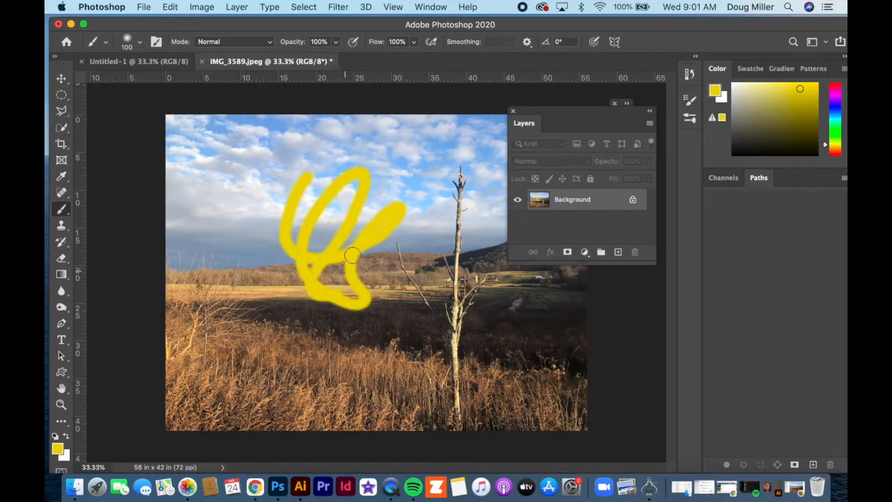
Step: Switch through the Quick Selection and Dodge tools to view their options
left_click(61, 128)
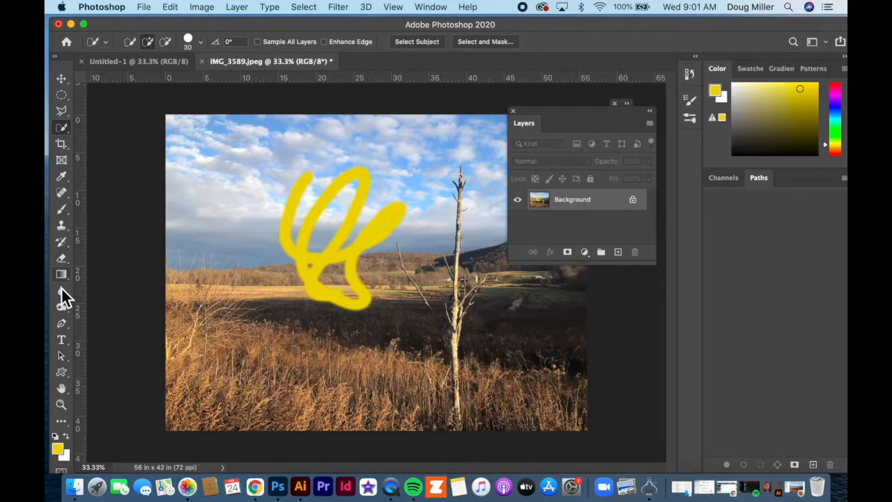
left_click(62, 309)
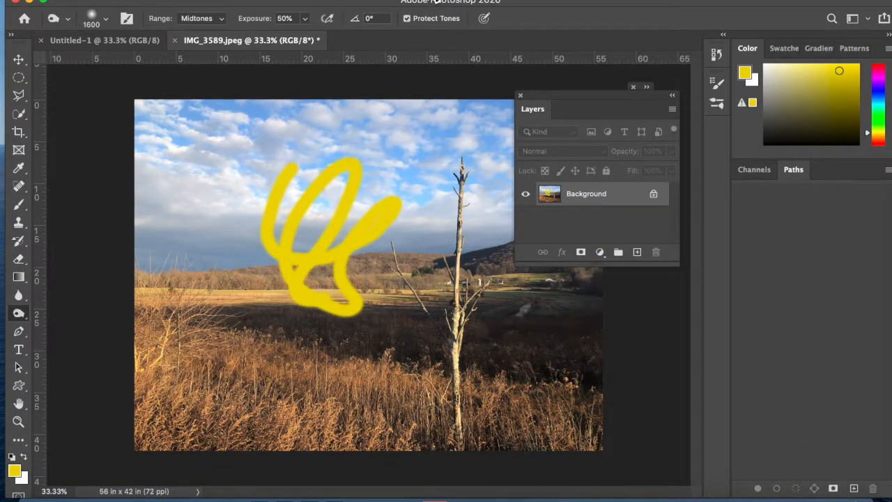
Step: Open the Character panel from the Window menu and pull it out as a floating panel over the photo
left_click(435, 3)
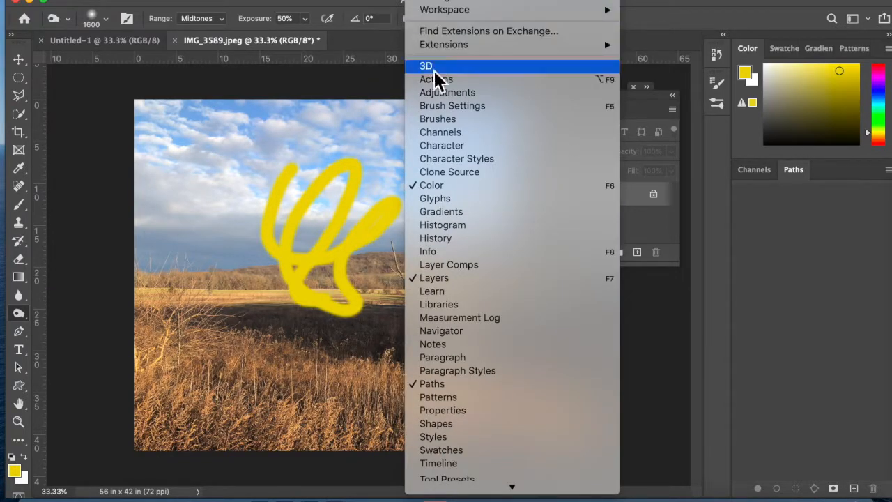
scroll(453, 268, "down", 3)
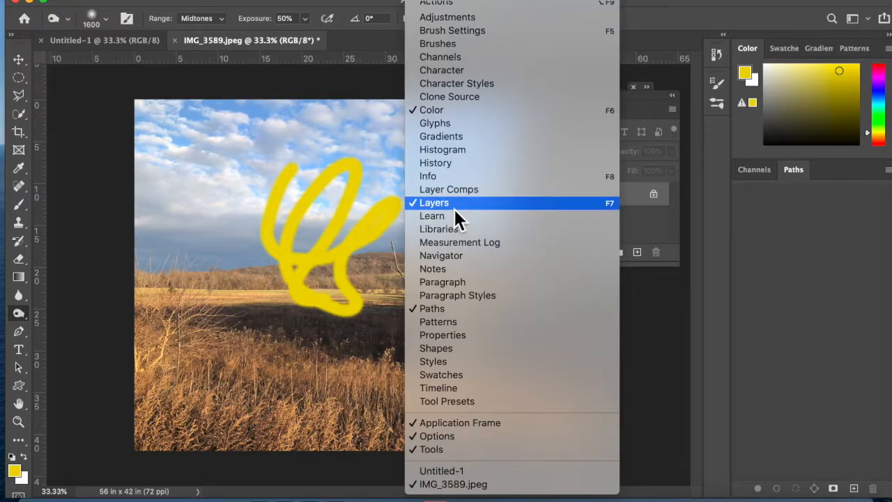
left_click(448, 71)
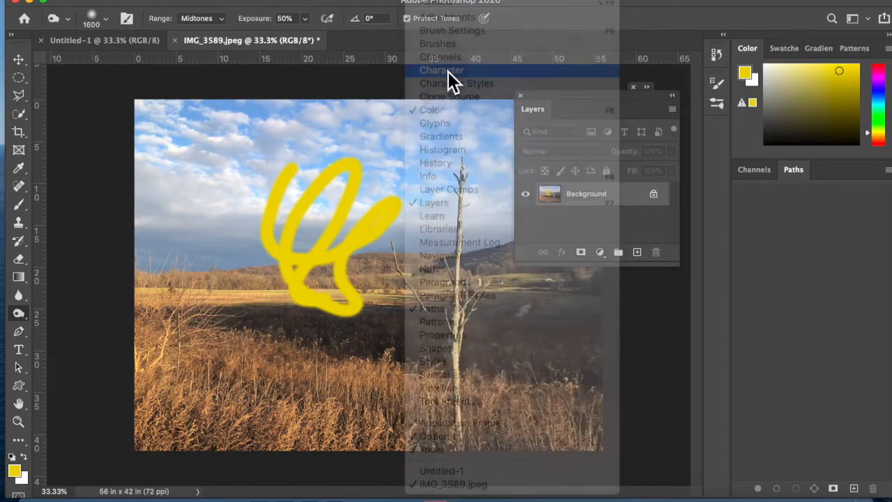
left_click_drag(557, 129, 202, 249)
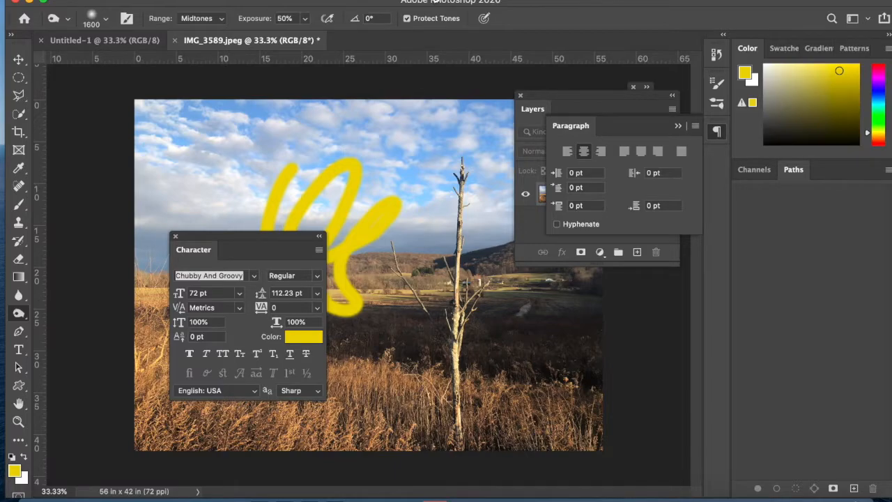
Step: Move the floating Character panel below the Paragraph panel, beside the canvas
left_click(436, 1)
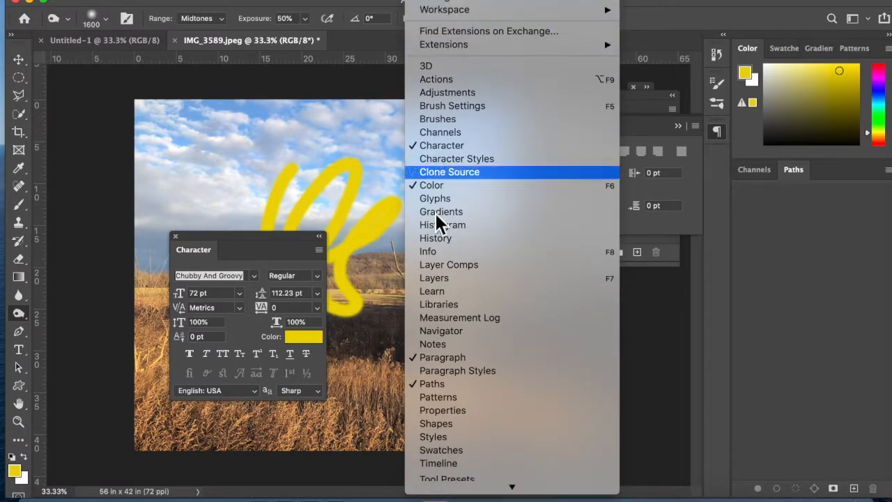
left_click(244, 237)
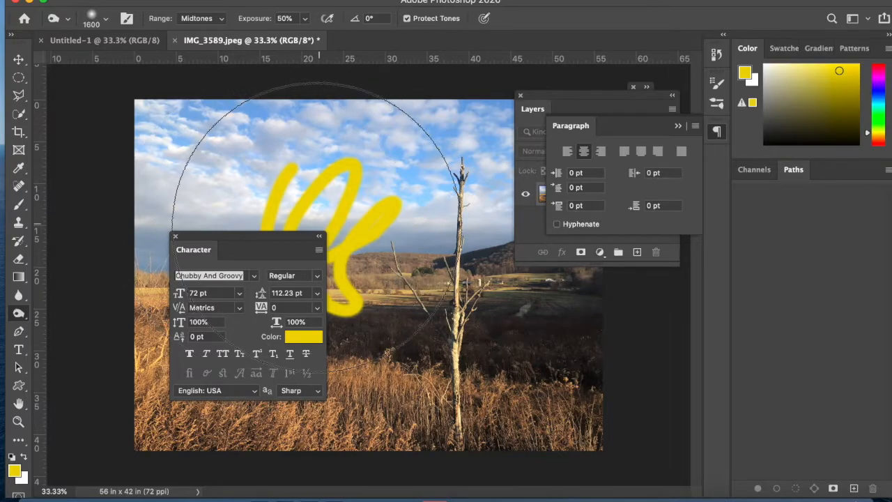
left_click_drag(259, 238, 657, 297)
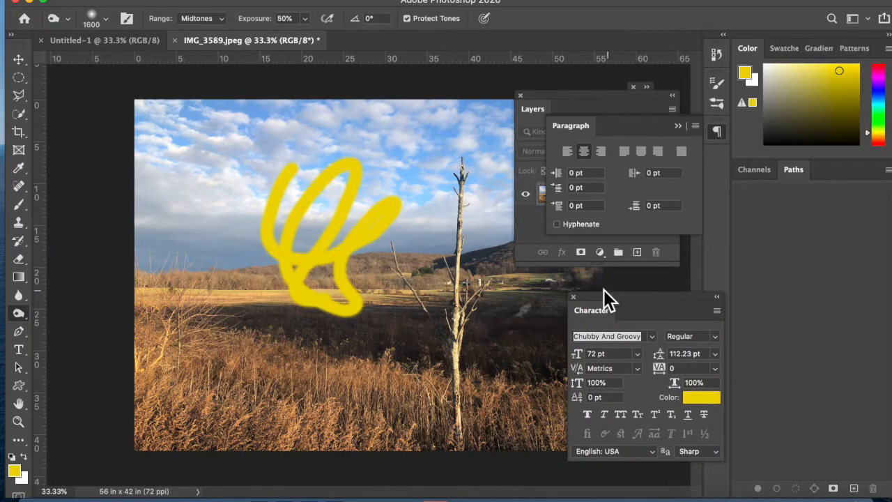
Step: Zoom in on the photo several steps and back out to 33.3% to examine it
key("super+equal")
key("super+equal")
key("super+equal")
key("super+equal")
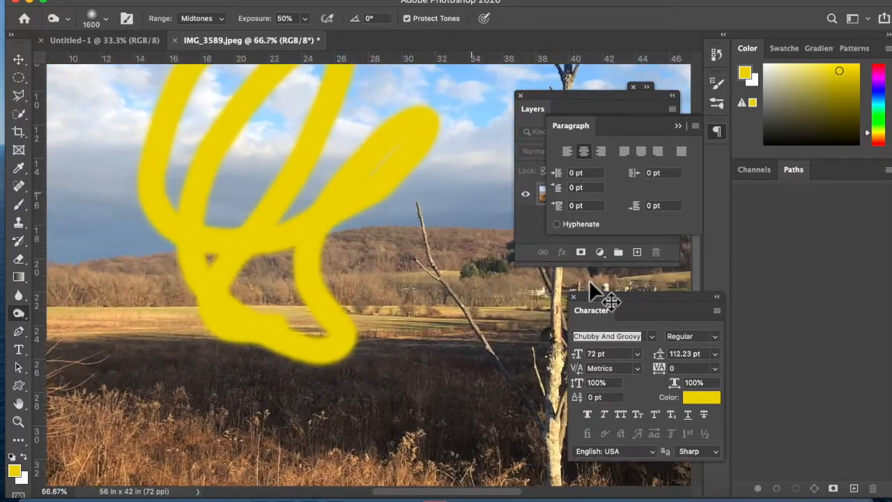
key("super+minus")
key("super+minus")
key("super+minus")
key("super+minus")
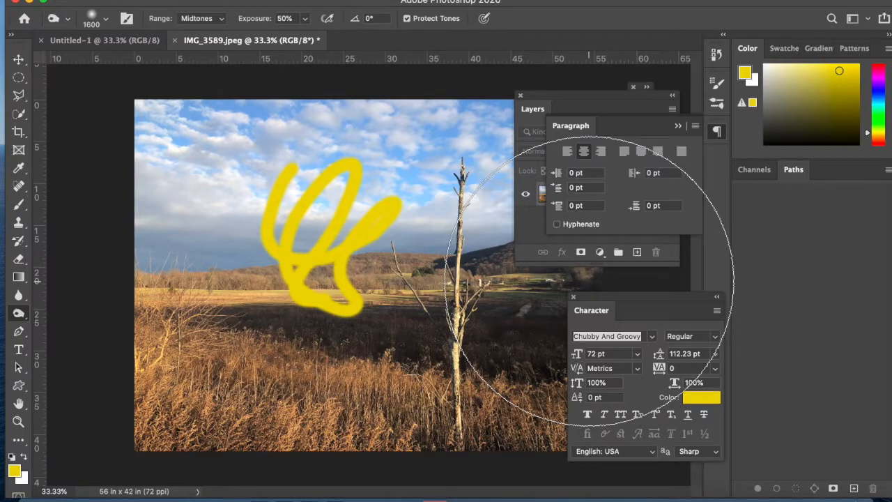
Step: Scrub-zoom far out with the Zoom tool and fit the image back on screen
left_click(19, 423)
left_click_drag(358, 239, 234, 286)
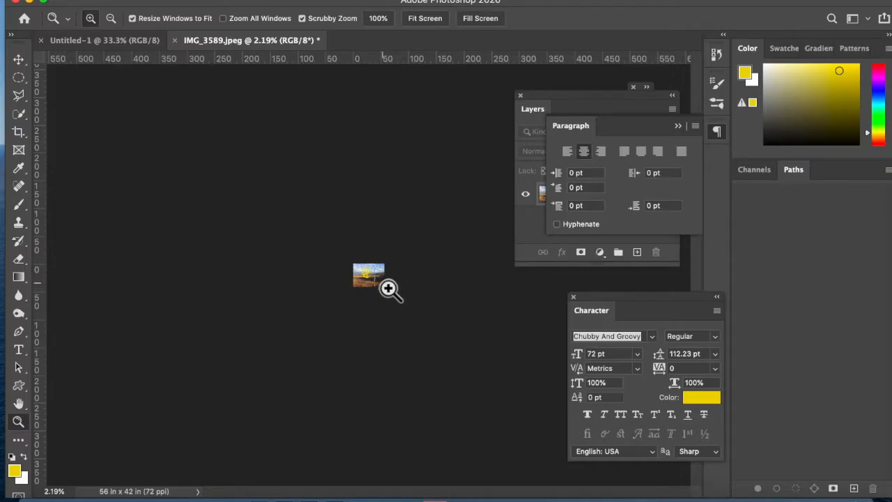
key("super+0")
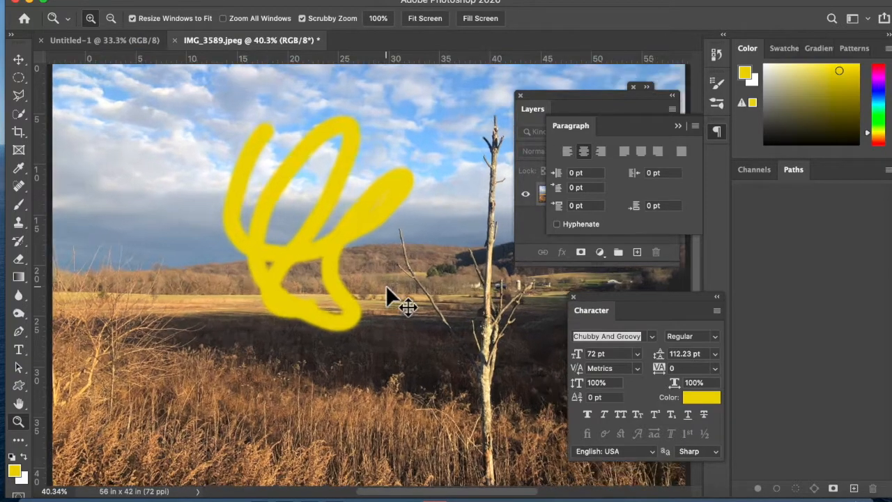
Step: Zoom in to 200% on the hills beside the scribble and pan the view with the Hand tool
left_click(386, 286)
left_click(386, 285)
left_click(386, 286)
left_click(386, 286)
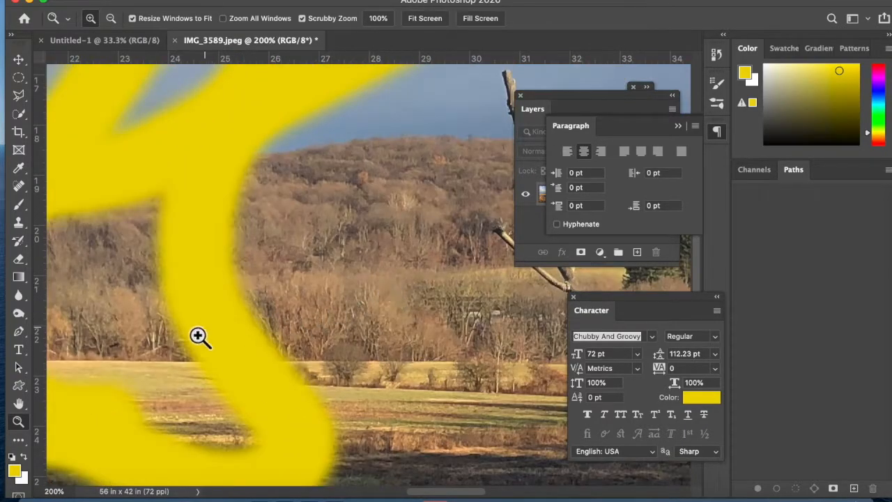
left_click(19, 404)
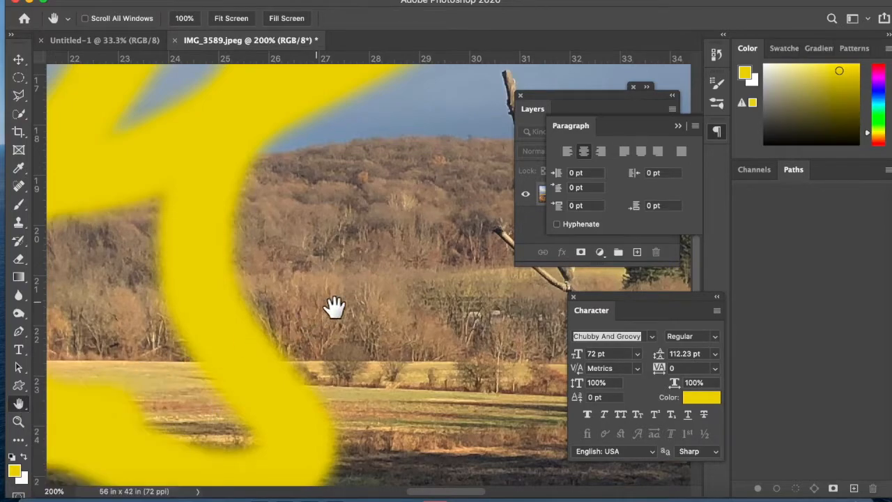
left_click_drag(453, 286, 497, 323)
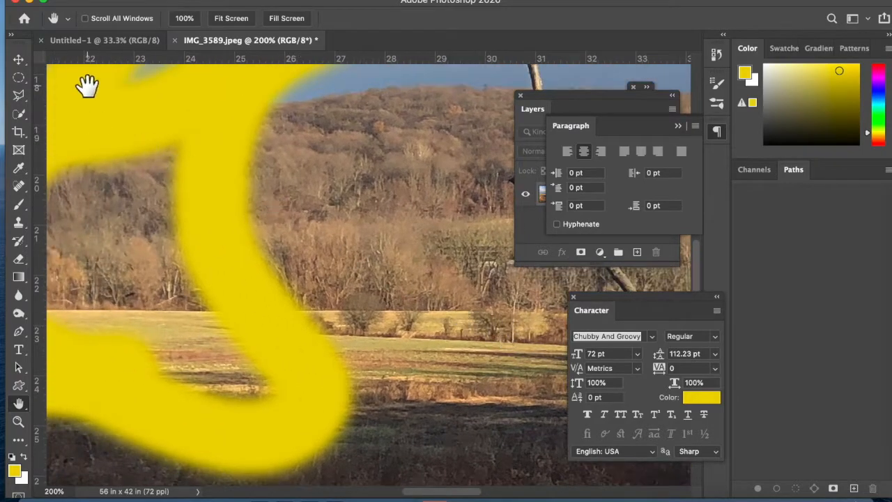
Step: Choose the Elliptical Marquee tool and temporarily pan the 200% view with the Hand tool
left_click(17, 81)
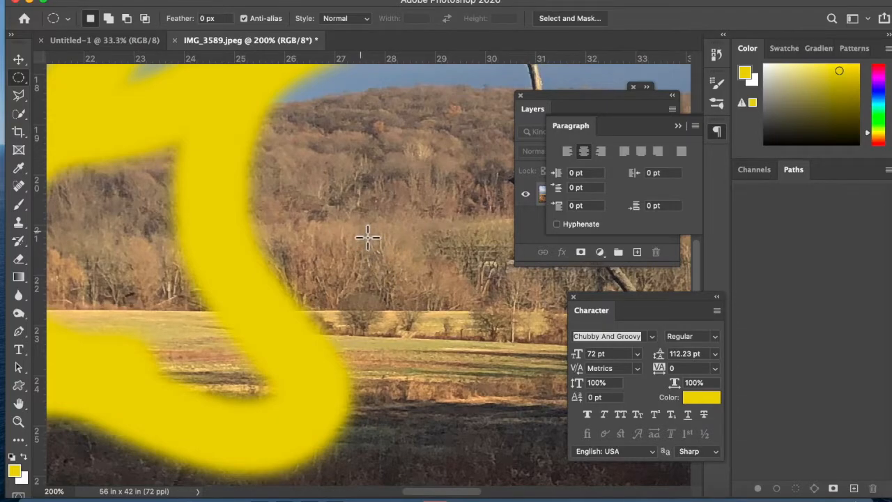
key("space")
left_click_drag(367, 237, 483, 379)
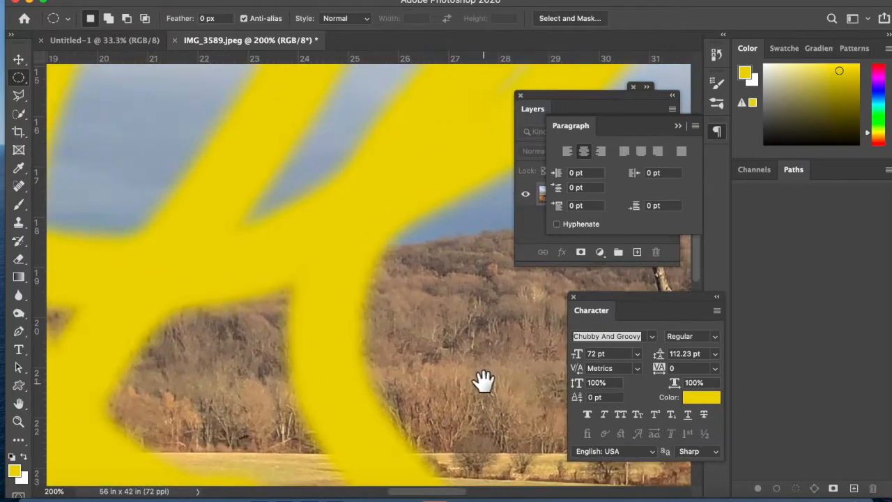
left_click_drag(350, 291, 408, 428)
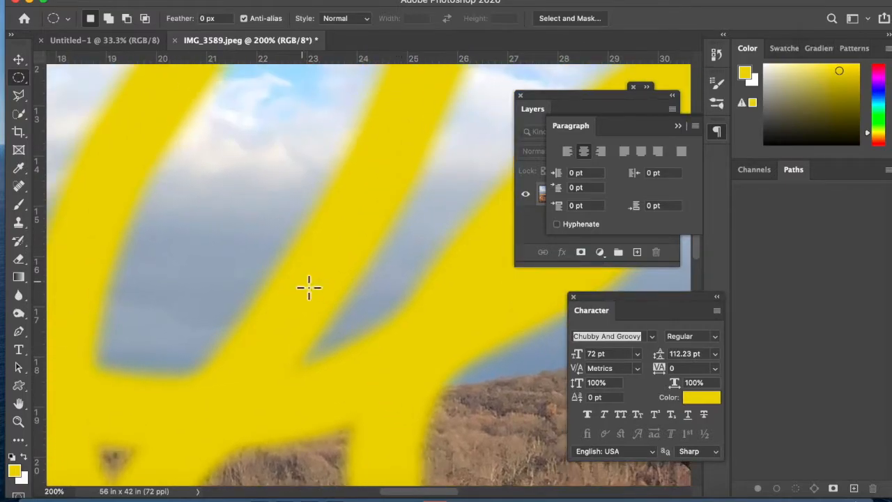